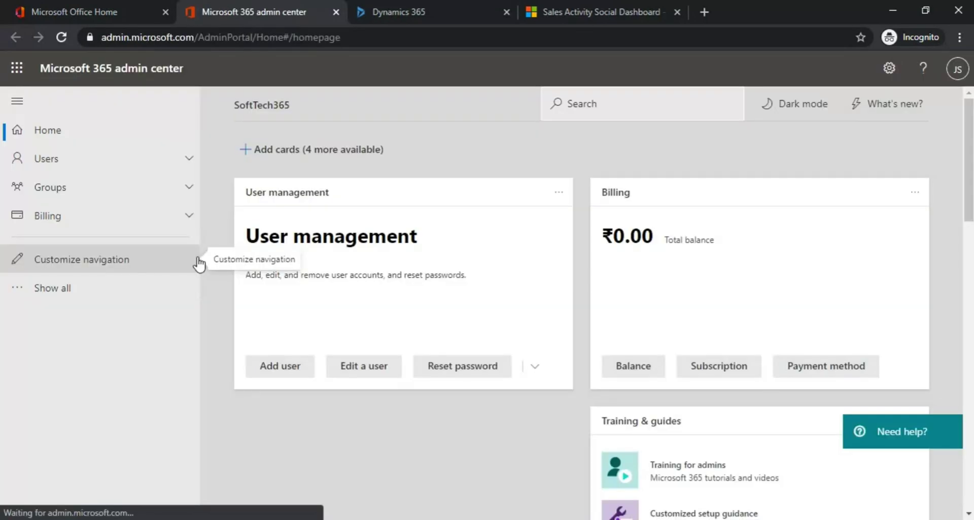
Step: Go to Billing > Purchase services and scroll down to the Office 365 plan cards
left_click(191, 224)
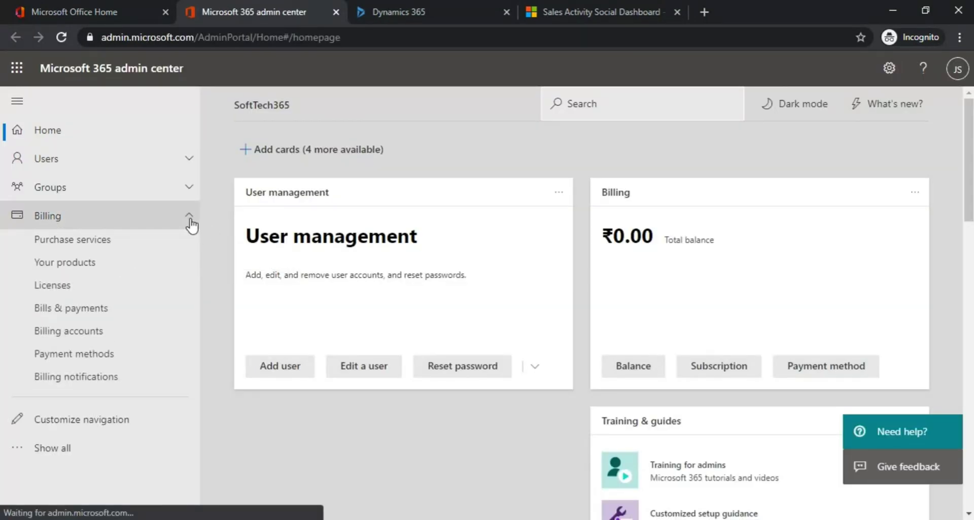
left_click(114, 251)
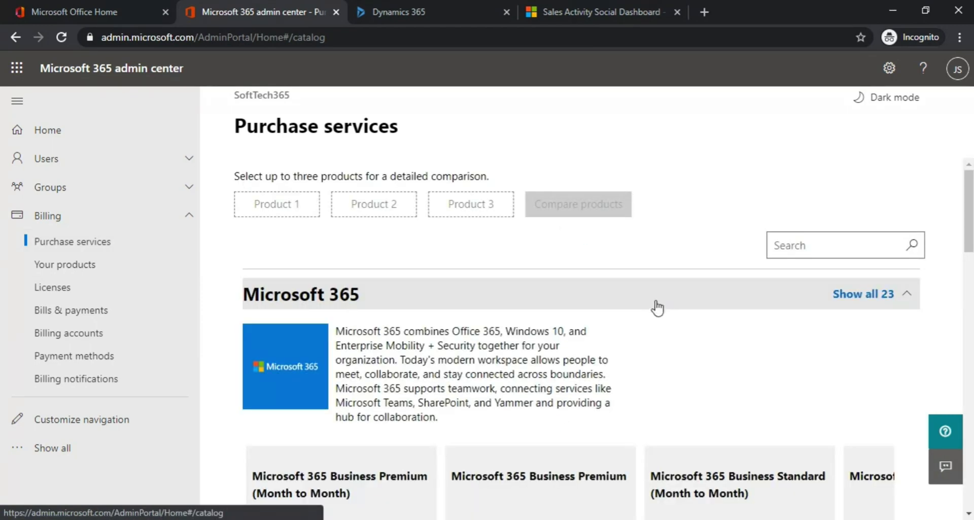
scroll(659, 307, "down", 4)
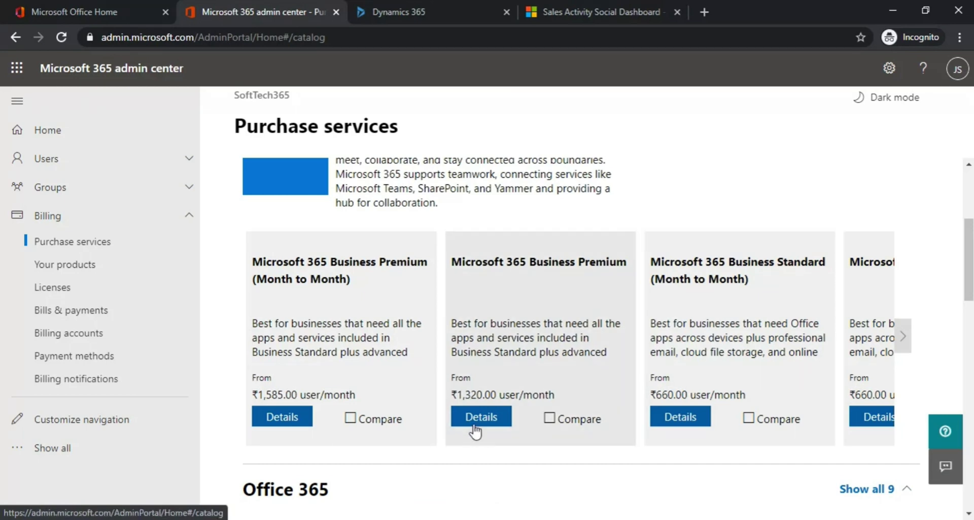
scroll(477, 430, "down", 4)
scroll(487, 478, "down", 4)
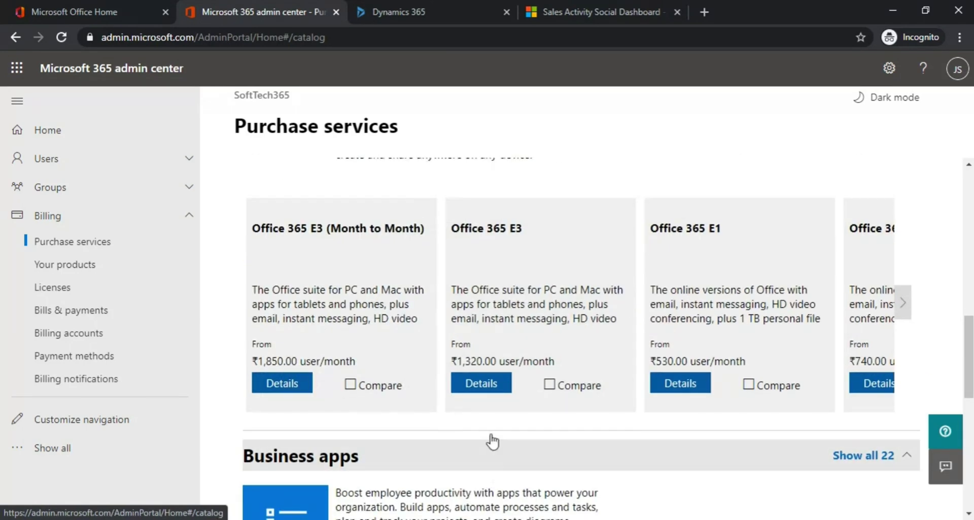
Step: Start the Office 365 E3 free trial and look through the country-code list for India (+91)
left_click(492, 386)
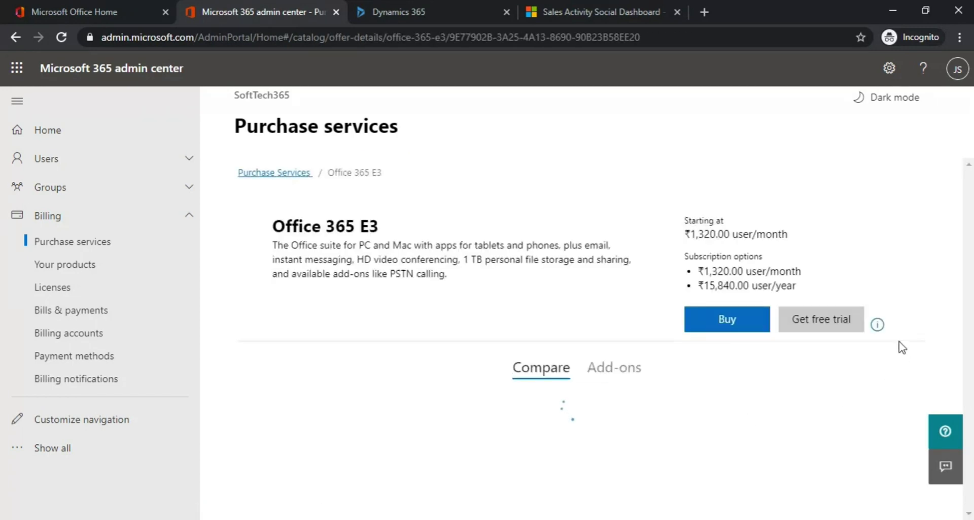
left_click(829, 329)
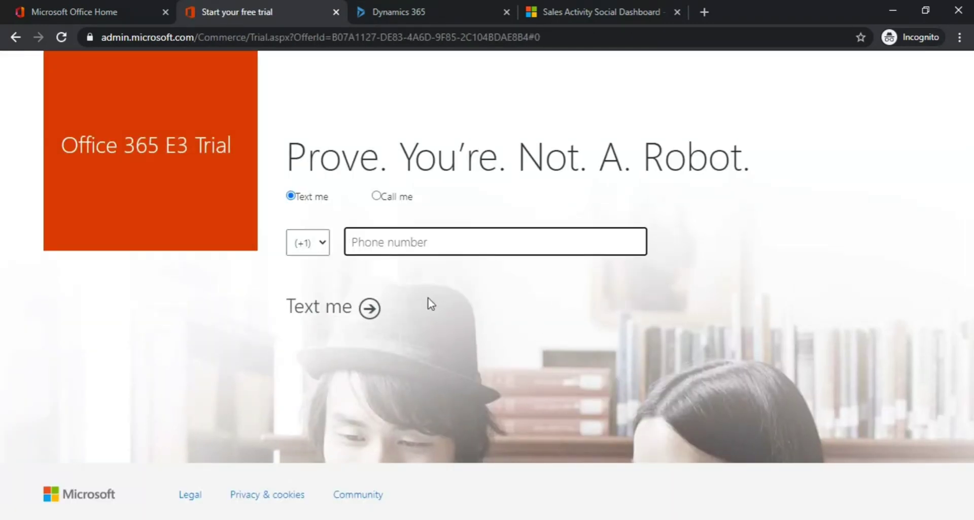
left_click(322, 244)
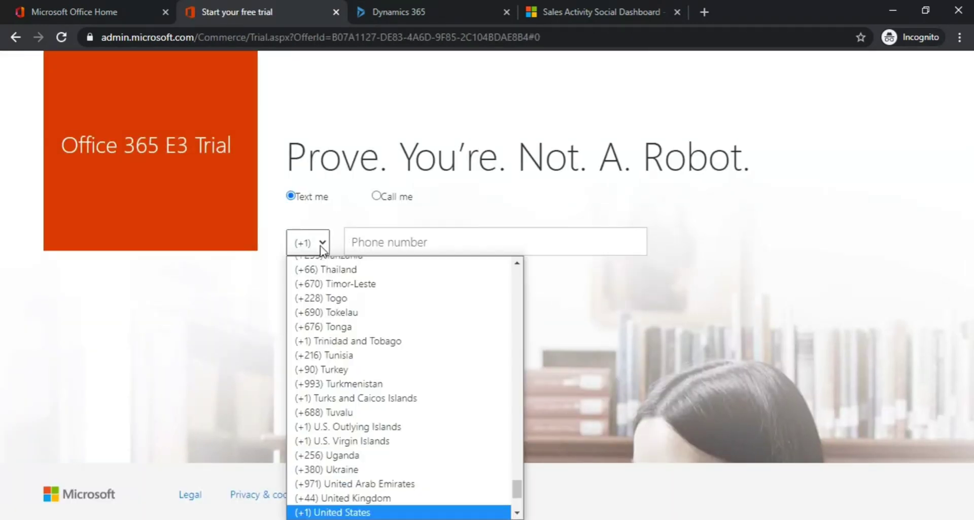
scroll(374, 298, "up", 1)
scroll(374, 355, "down", 3)
scroll(374, 369, "up", 15)
scroll(377, 369, "up", 20)
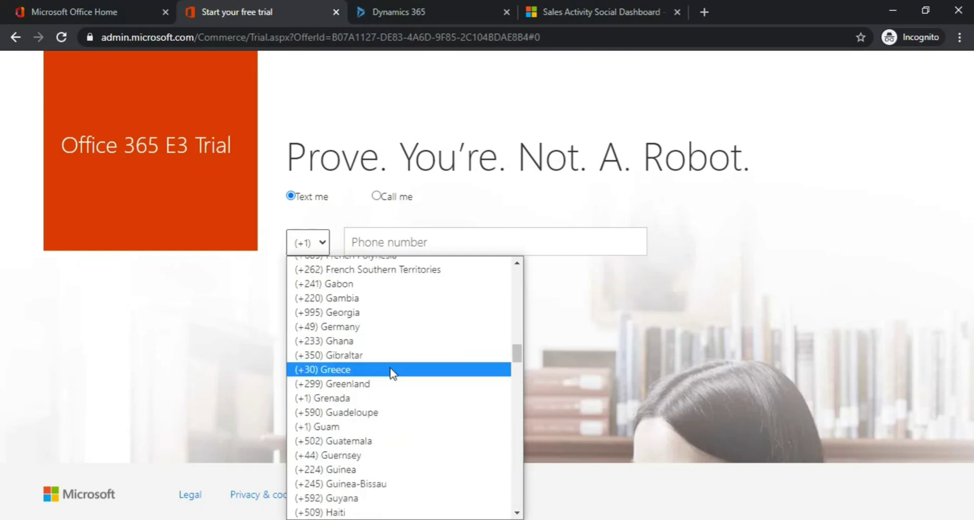
scroll(392, 372, "down", 12)
scroll(394, 375, "down", 20)
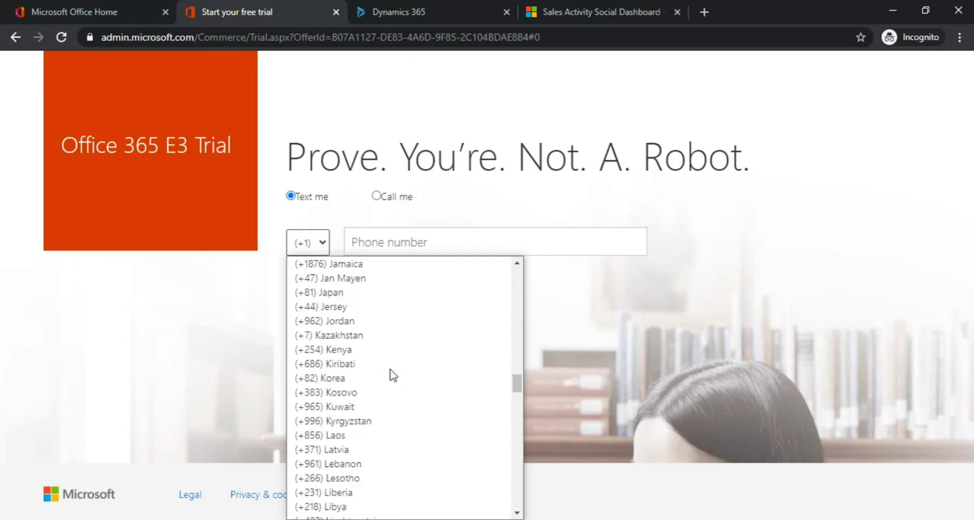
scroll(394, 376, "up", 6)
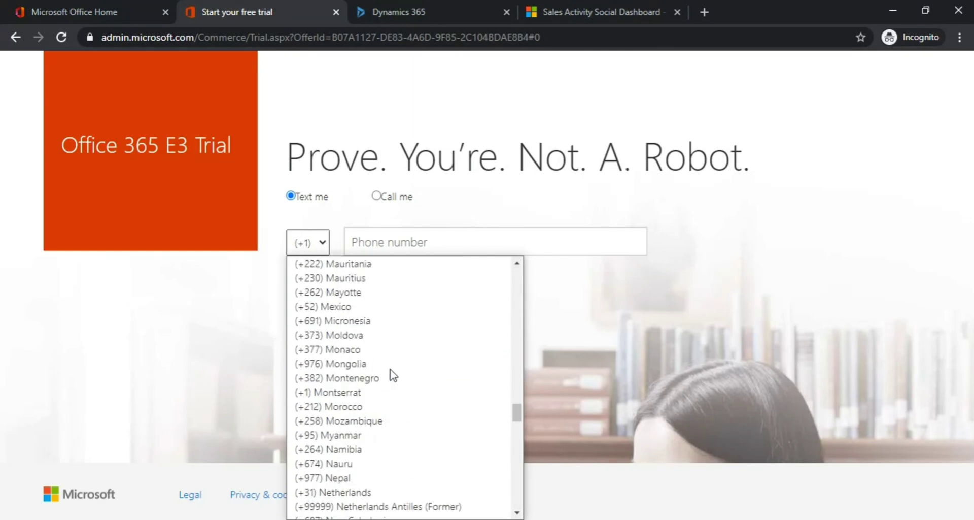
scroll(394, 375, "up", 3)
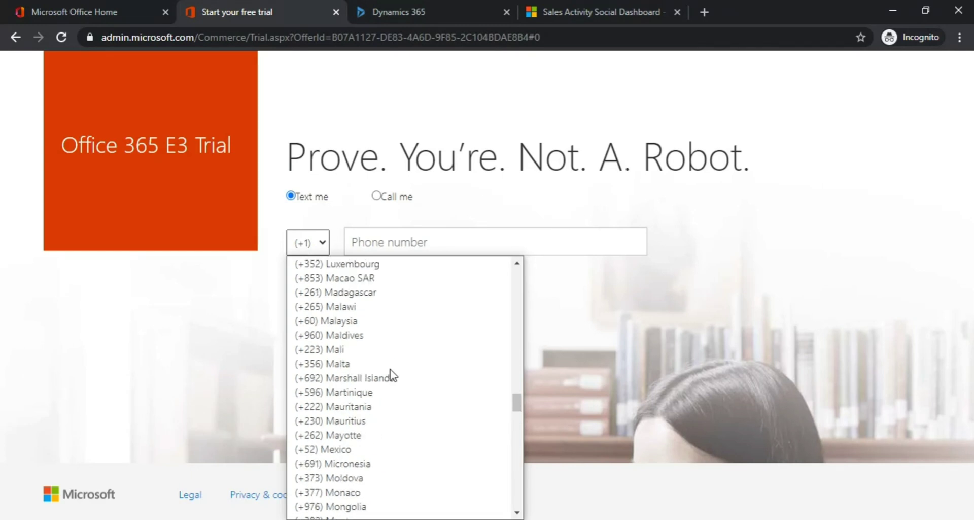
scroll(393, 376, "up", 3)
scroll(393, 376, "down", 9)
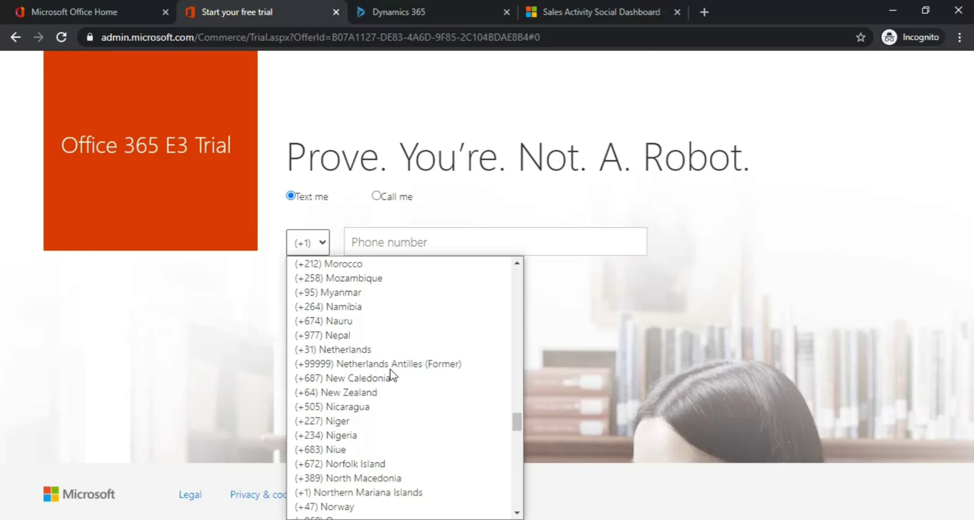
scroll(392, 375, "up", 15)
Step: Choose +91 India, paste the admin's phone number, then submit the texted verification code
left_click(366, 292)
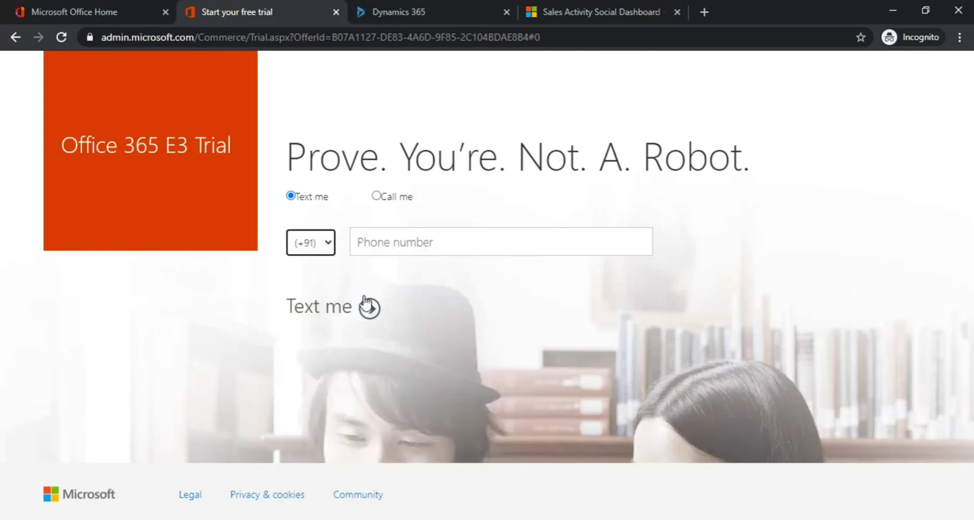
left_click(396, 242)
key("ctrl+v")
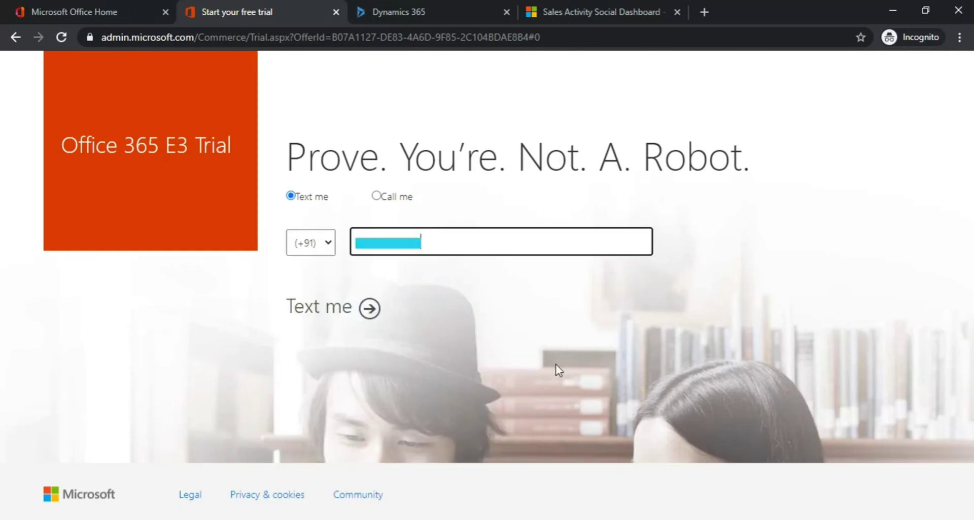
left_click(370, 308)
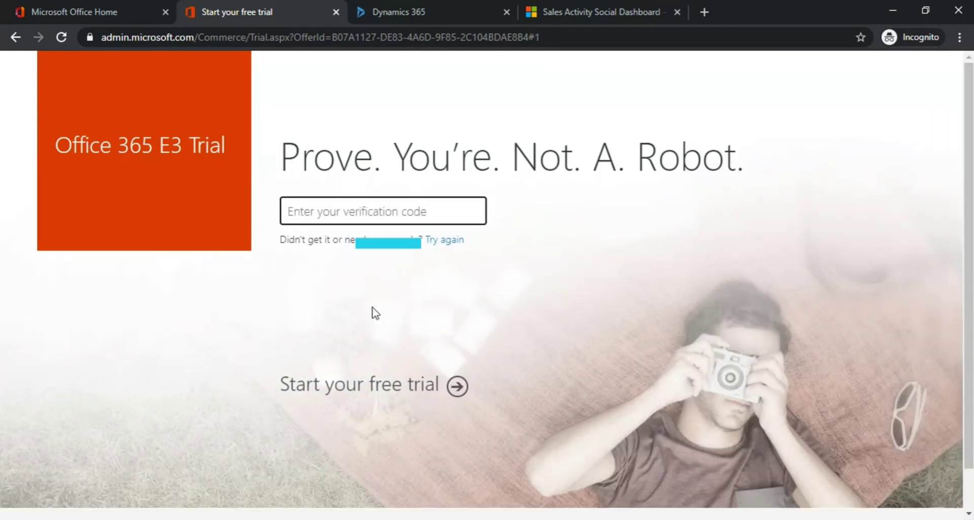
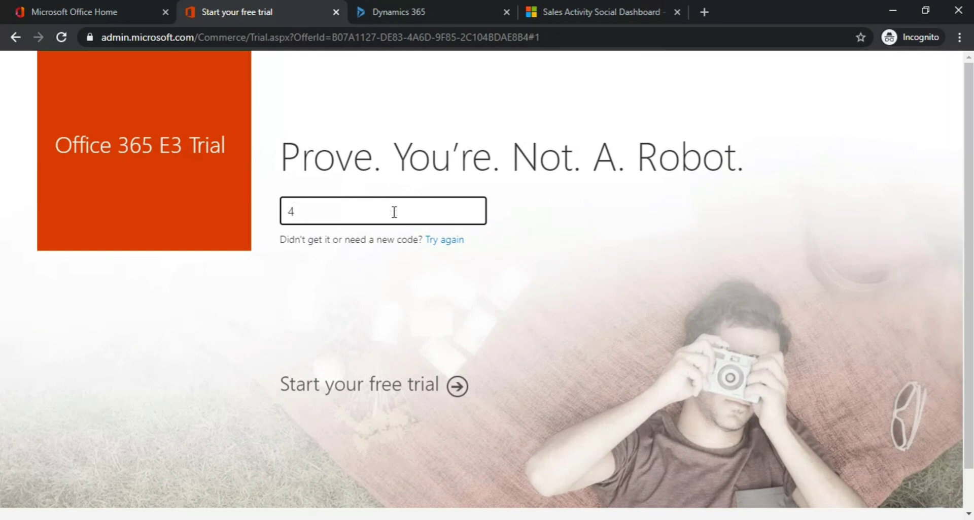
left_click(459, 386)
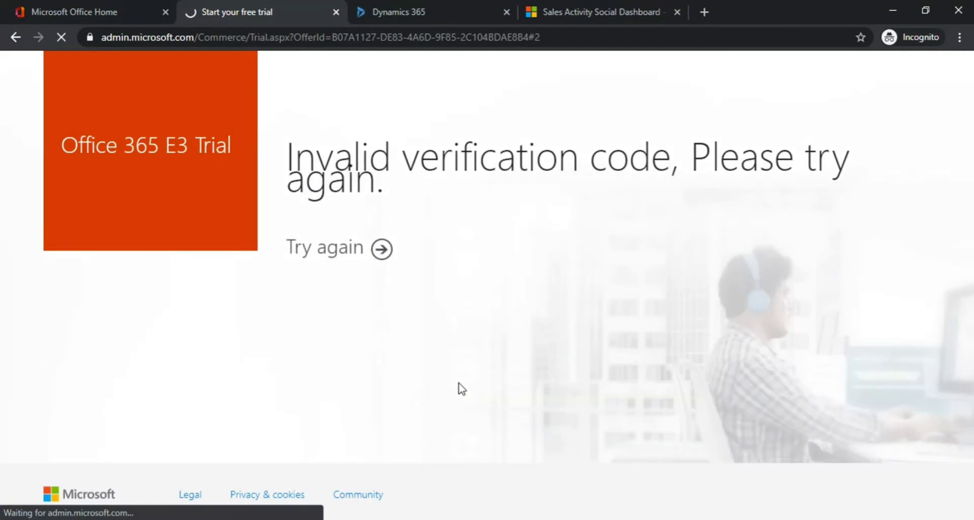
Step: Retry verification and confirm the Office 365 E3 Trial order for 25 users
left_click(380, 249)
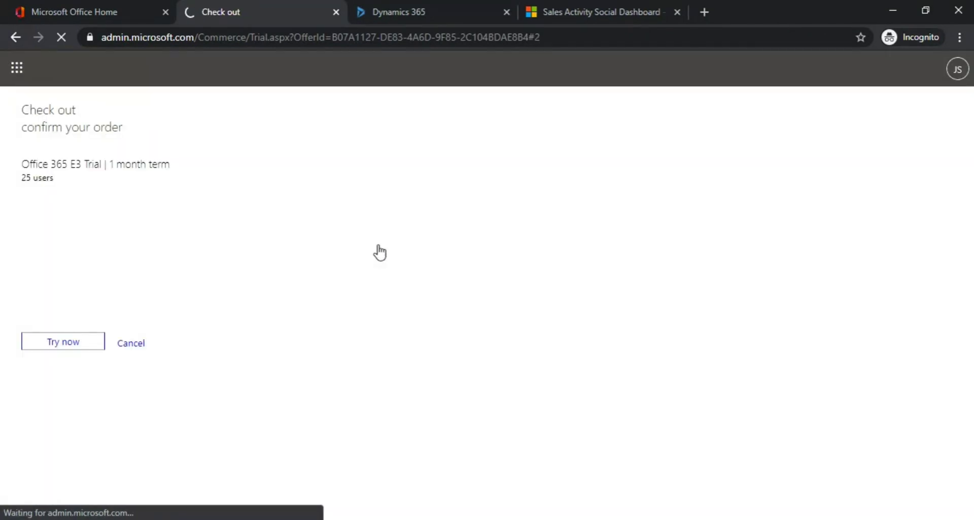
left_click(74, 341)
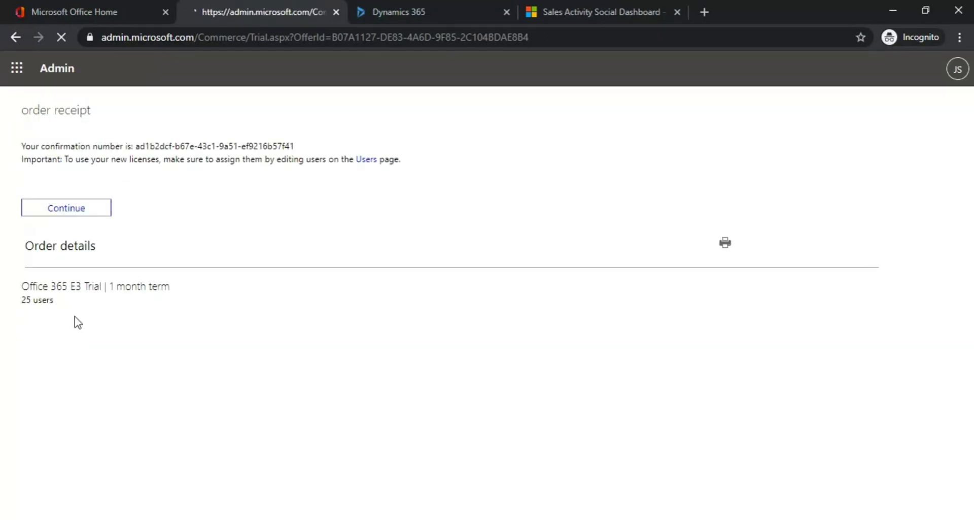
left_click(70, 210)
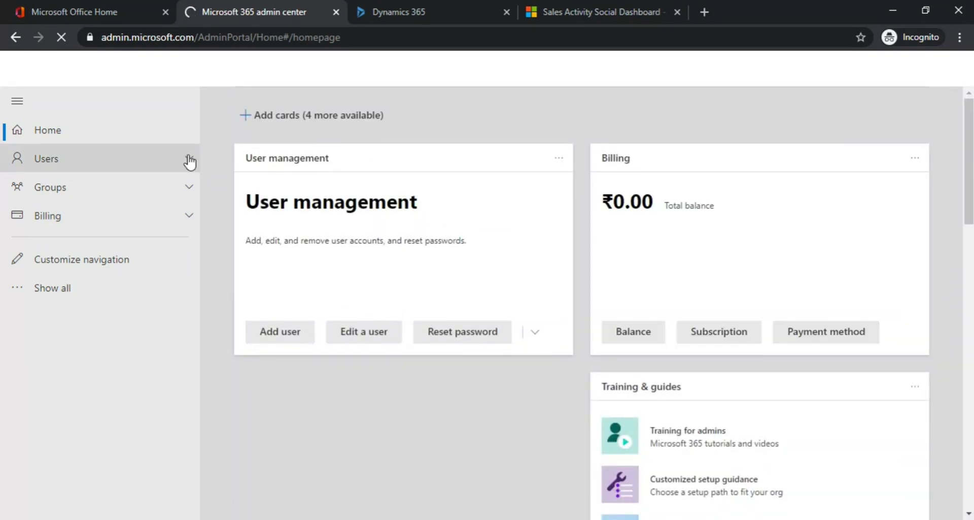
Step: In Active users, add an Office 365 E3 licence to the first user and save
left_click(188, 160)
left_click(83, 189)
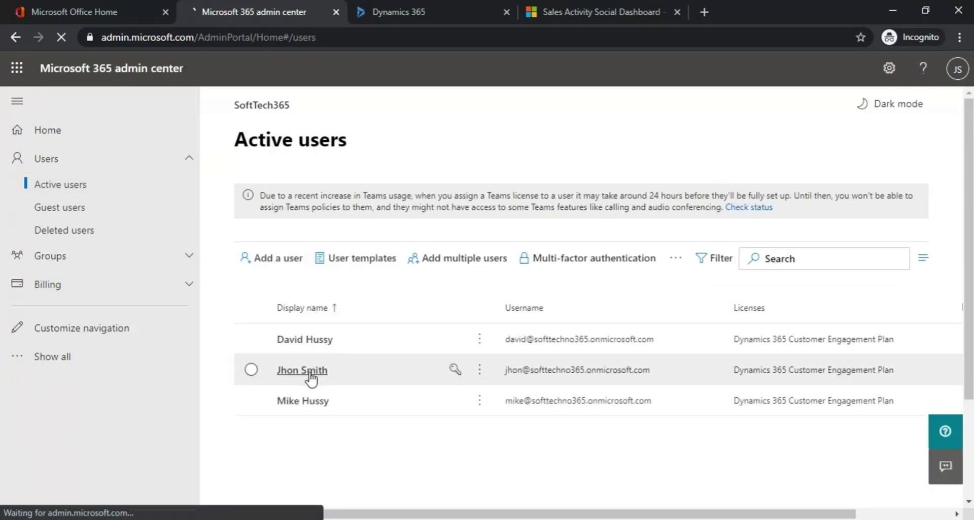
left_click(310, 345)
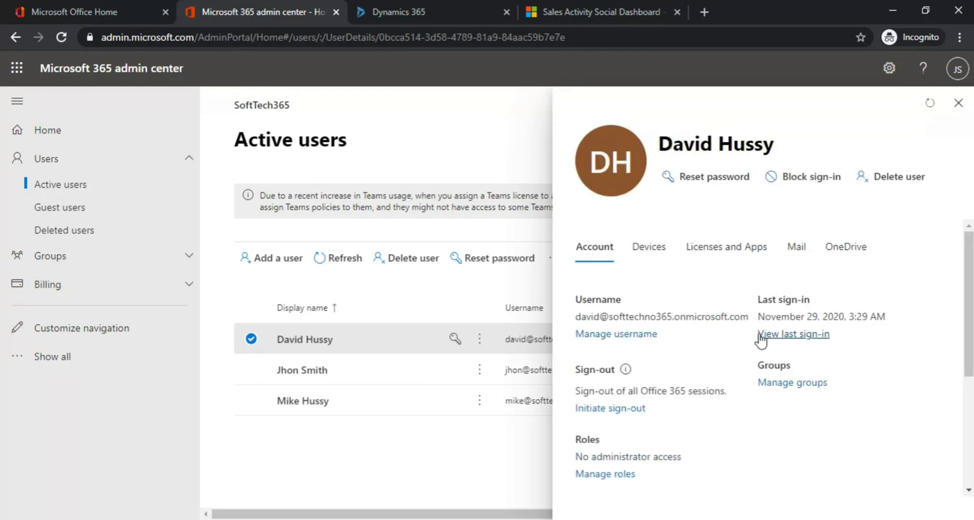
left_click(720, 247)
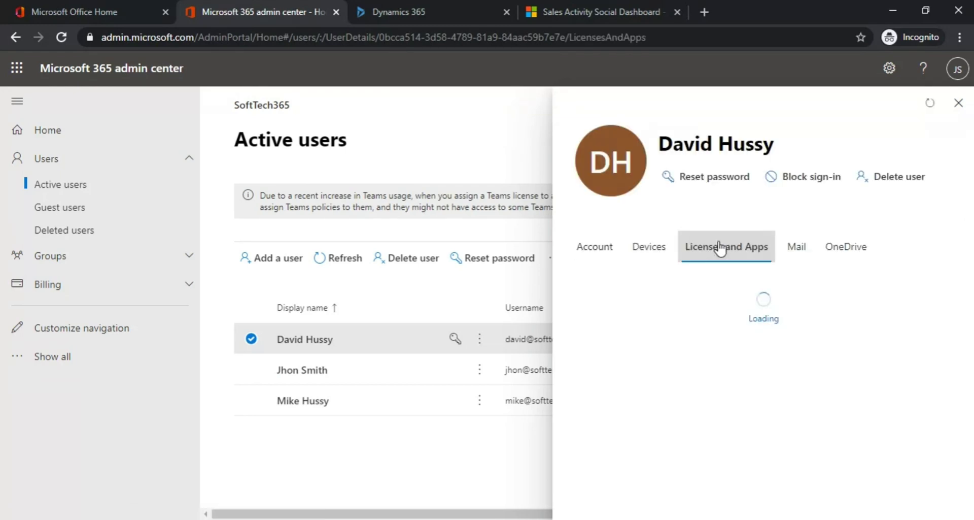
scroll(731, 362, "down", 3)
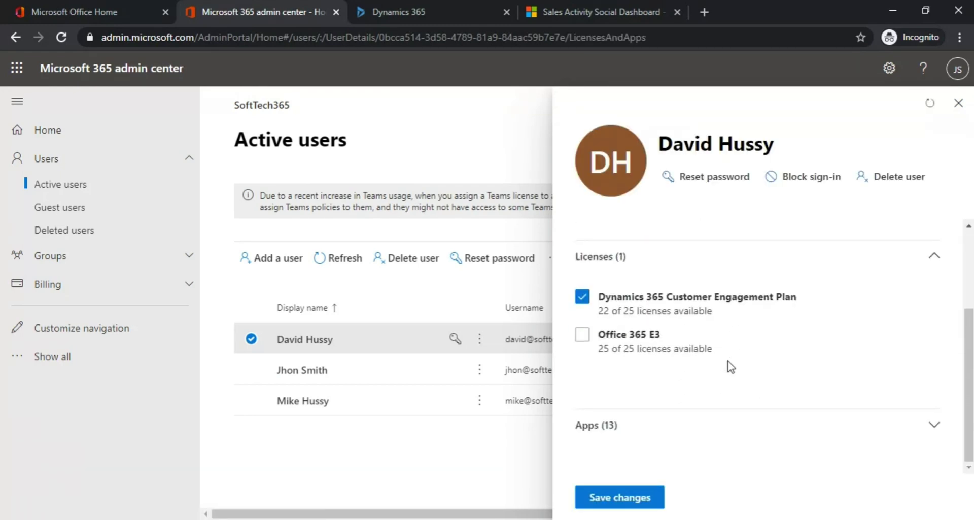
left_click(582, 335)
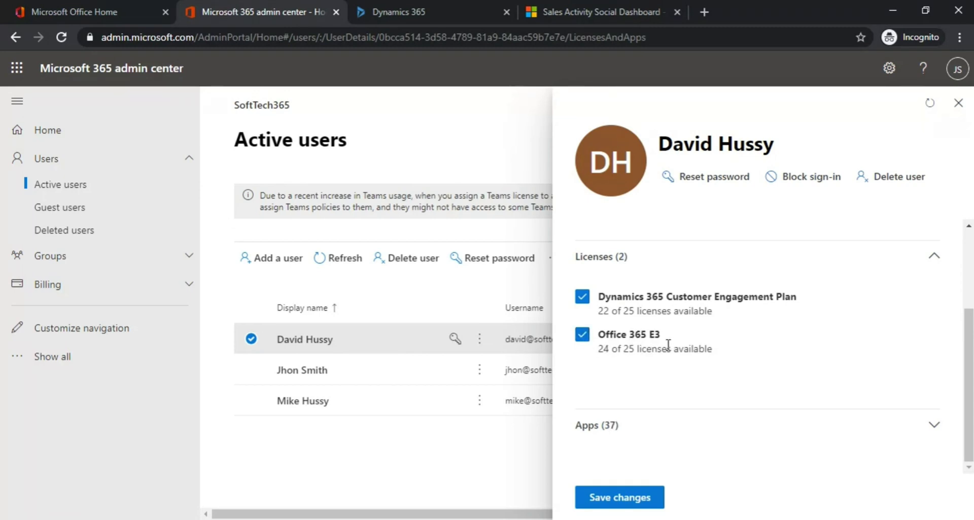
left_click(631, 496)
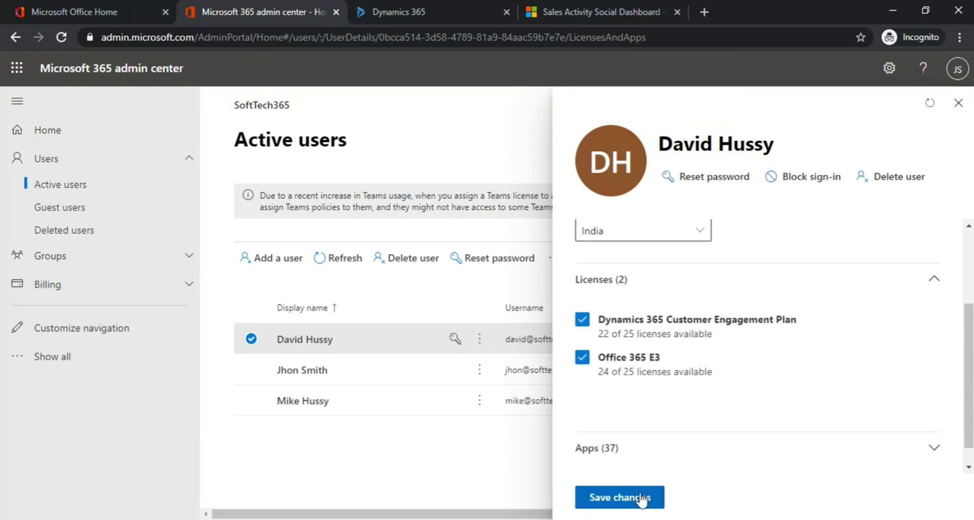
left_click(958, 102)
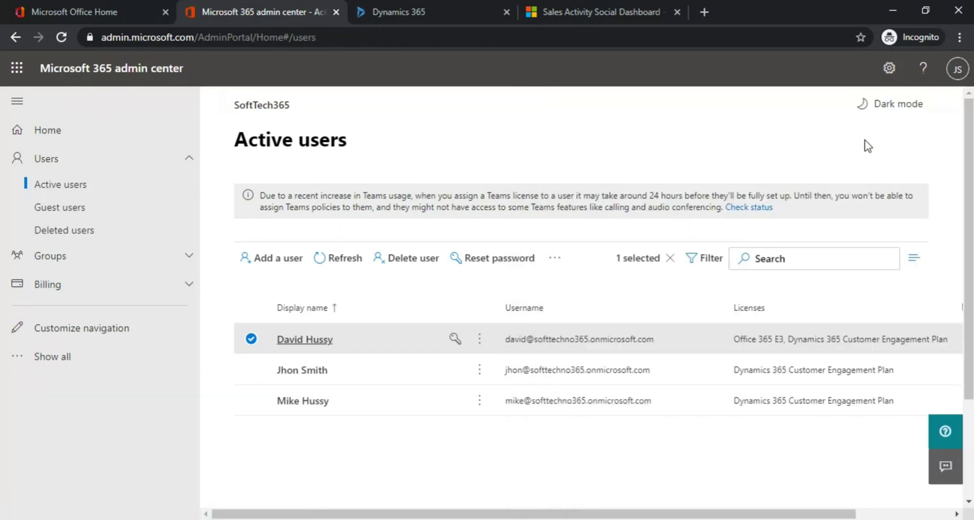
Step: Add and save an Office 365 E3 licence for the second active user
left_click(301, 371)
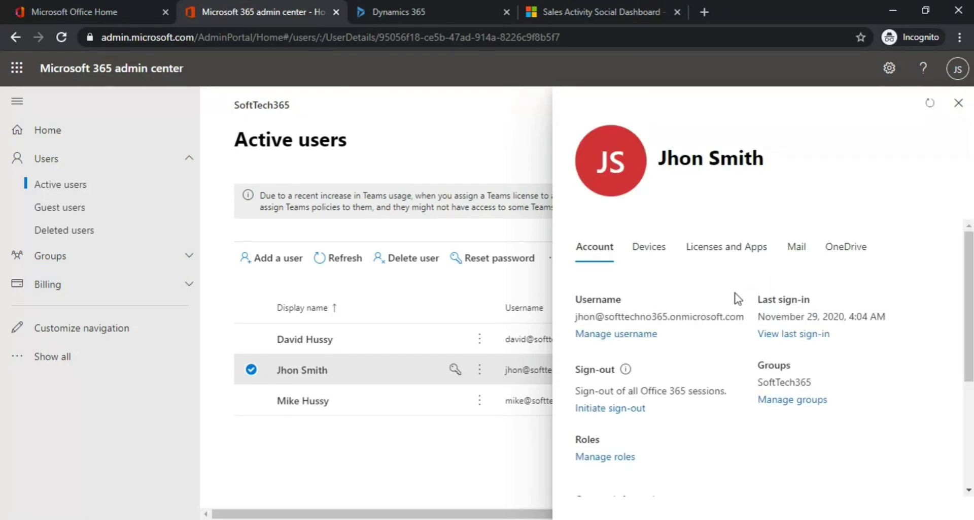
left_click(740, 259)
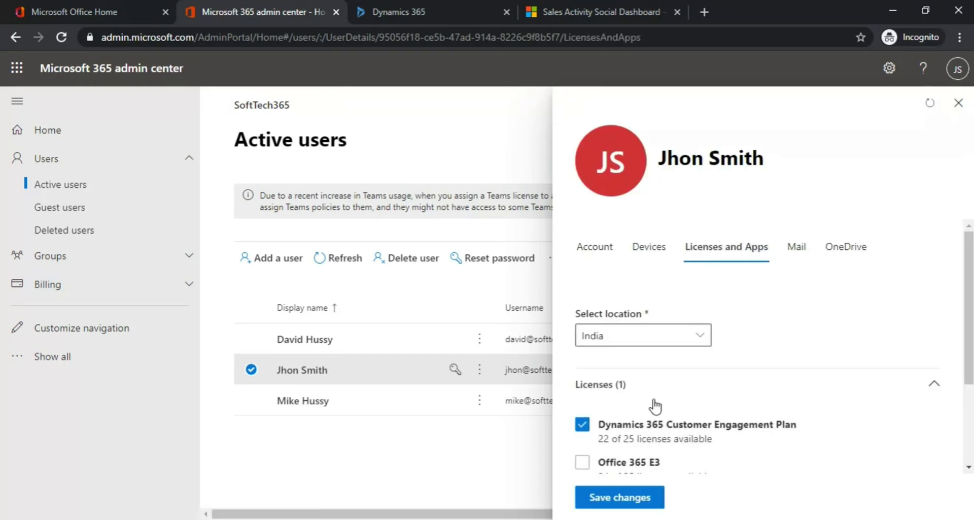
left_click(582, 391)
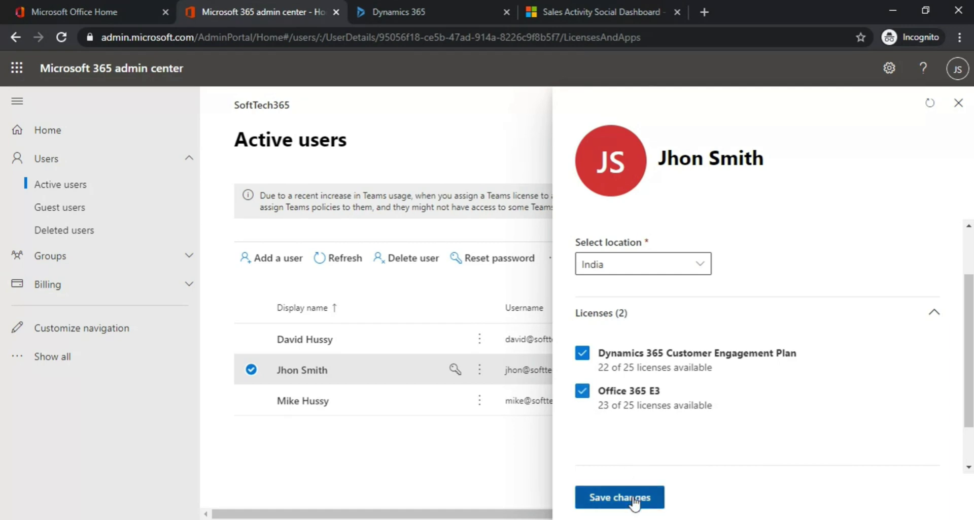
left_click(637, 498)
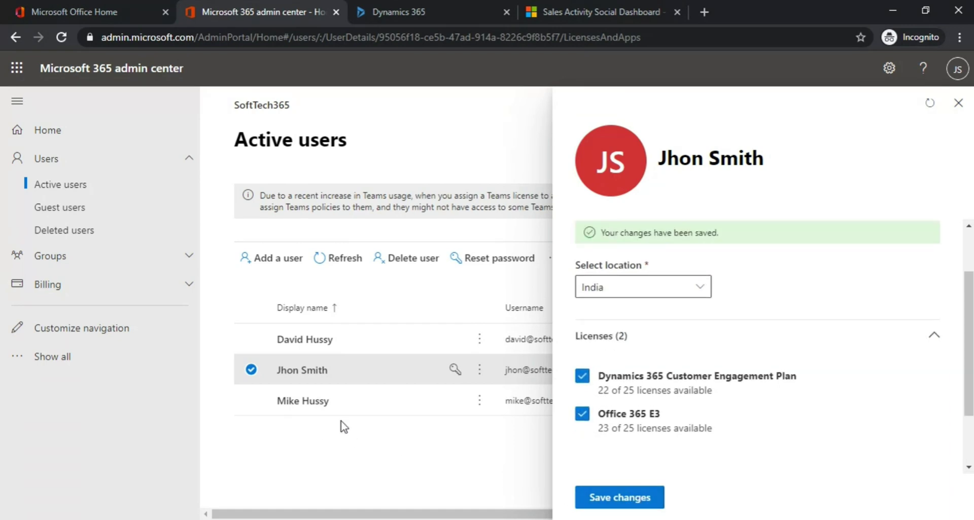
left_click(959, 103)
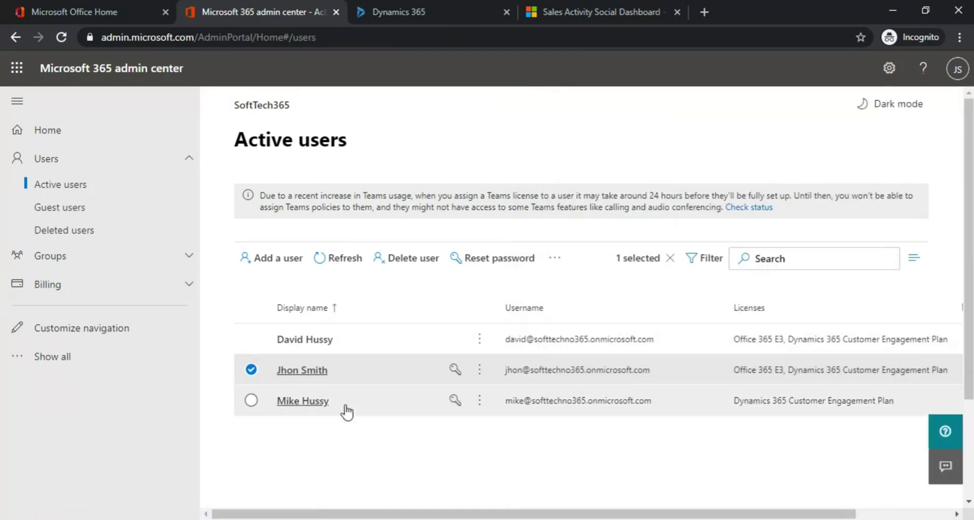
Step: Add an Office 365 E3 licence for the third user, then return to the admin home
left_click(315, 406)
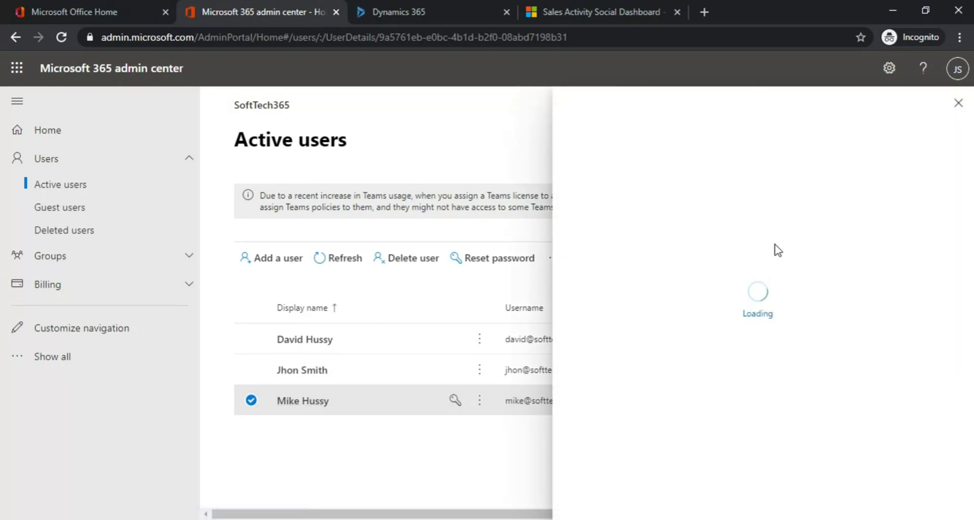
left_click(740, 247)
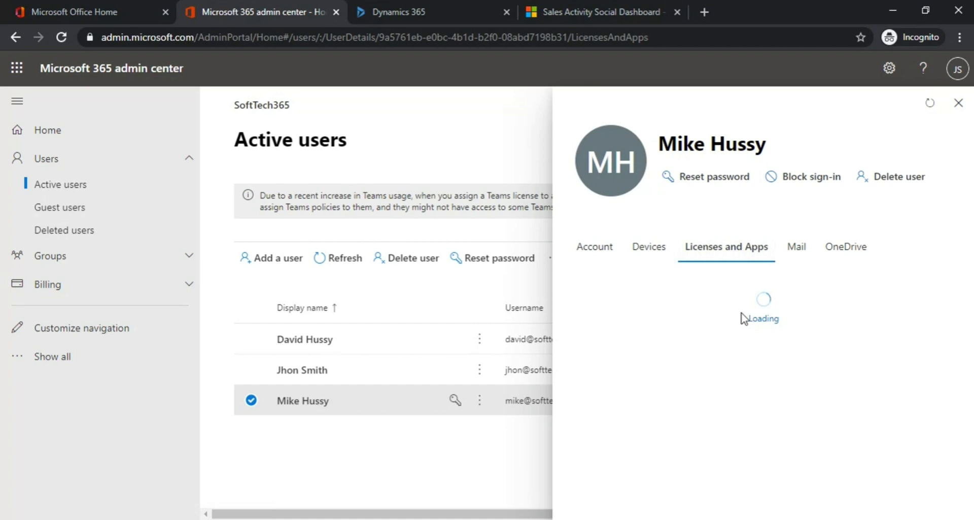
left_click(582, 460)
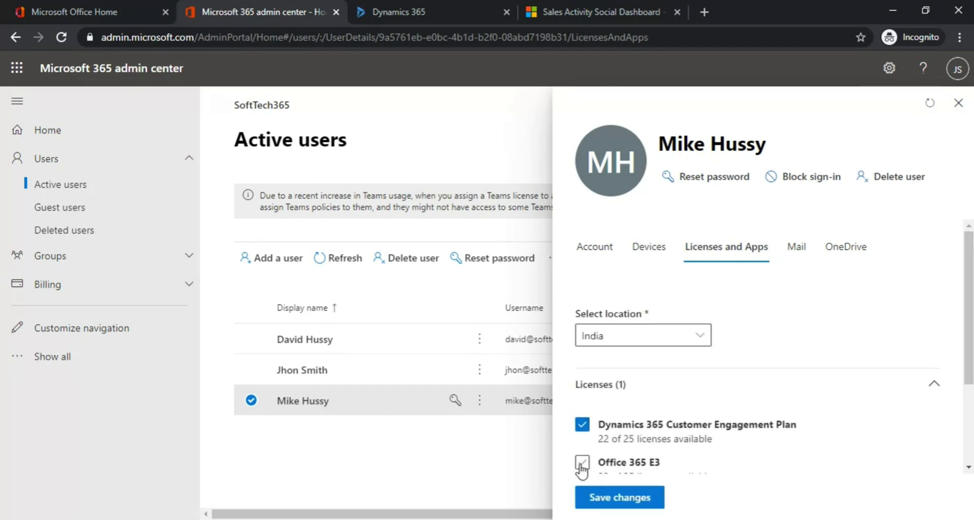
left_click(621, 497)
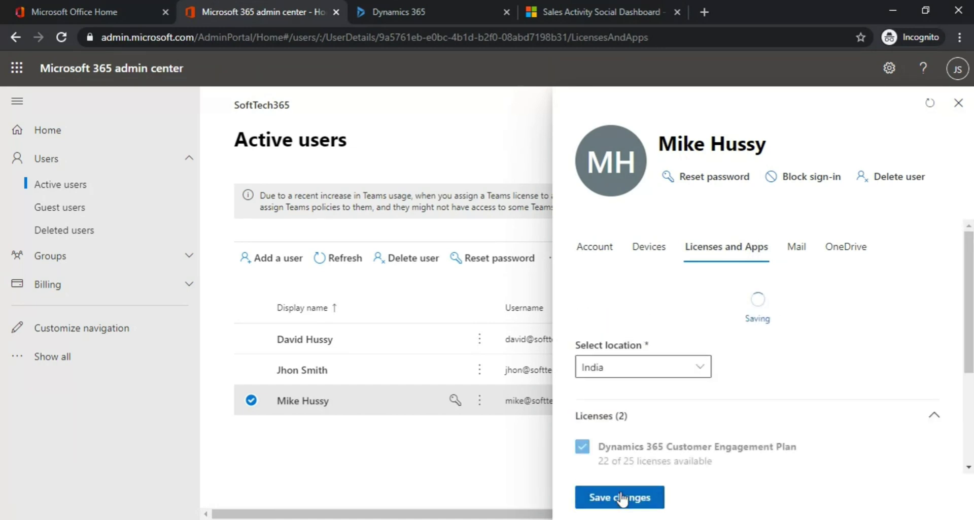
left_click(958, 104)
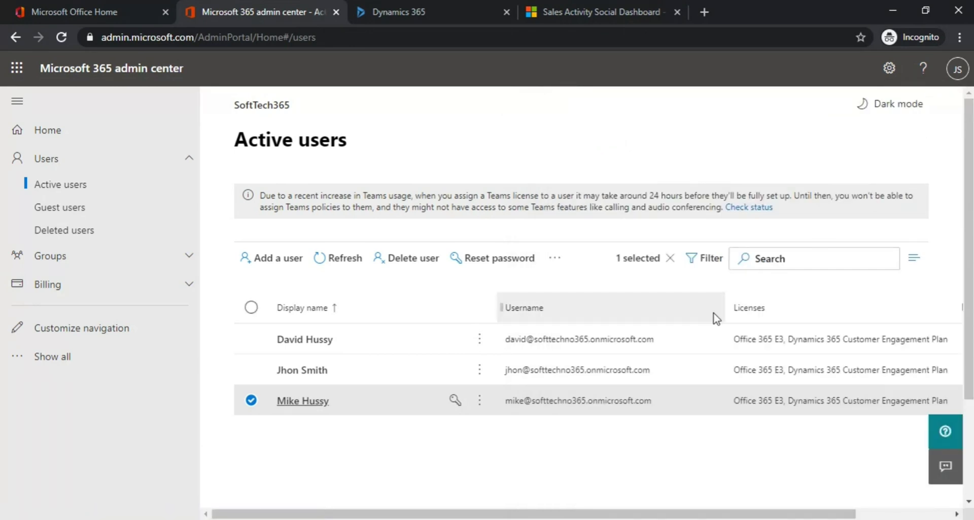
left_click(16, 37)
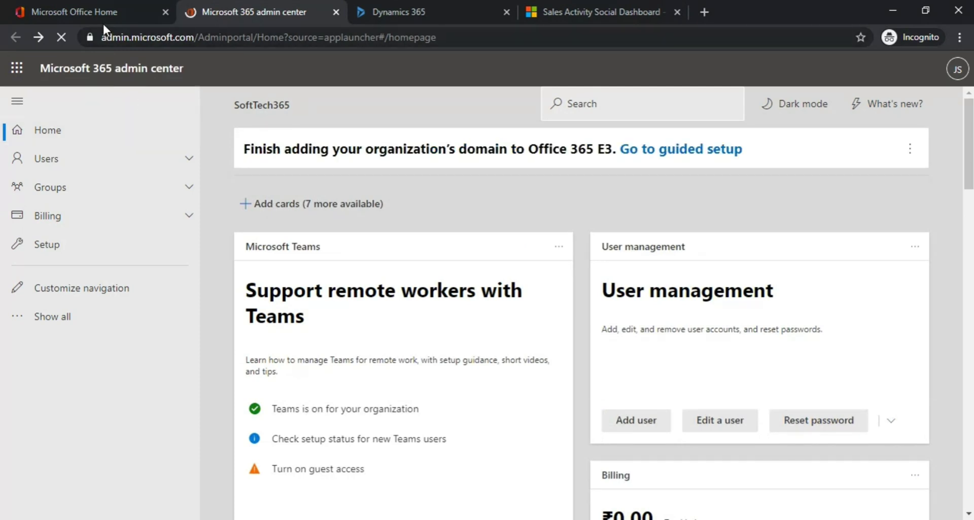
Step: Reload the Office Home tab, then go back to the admin center's home page
left_click(103, 14)
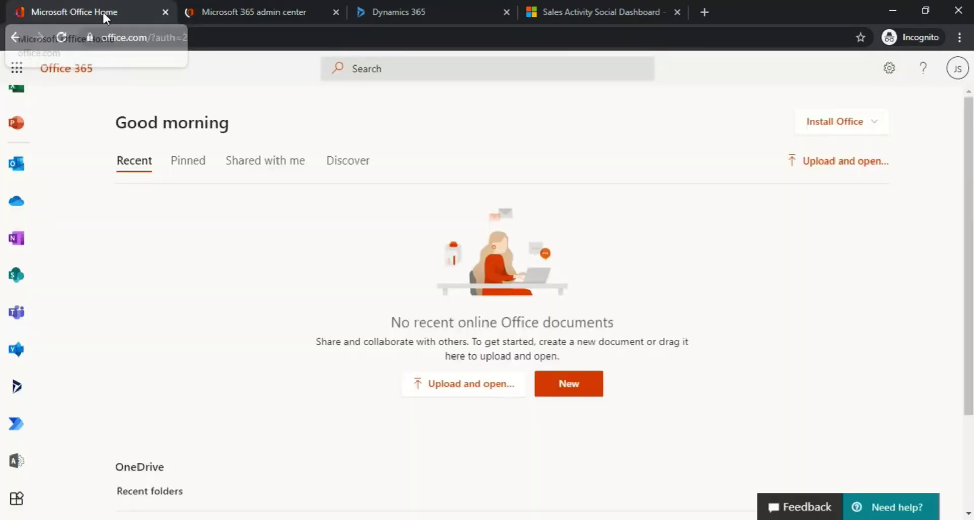
left_click(64, 36)
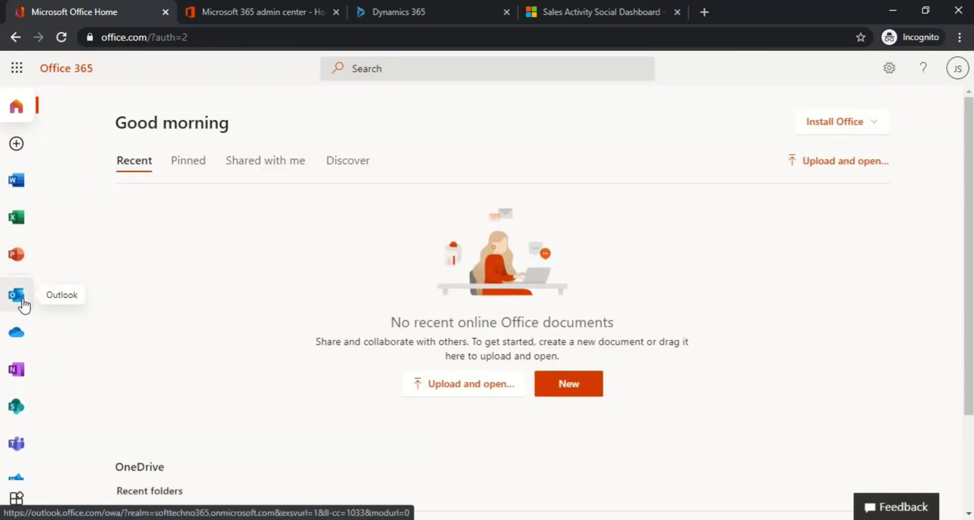
left_click(281, 2)
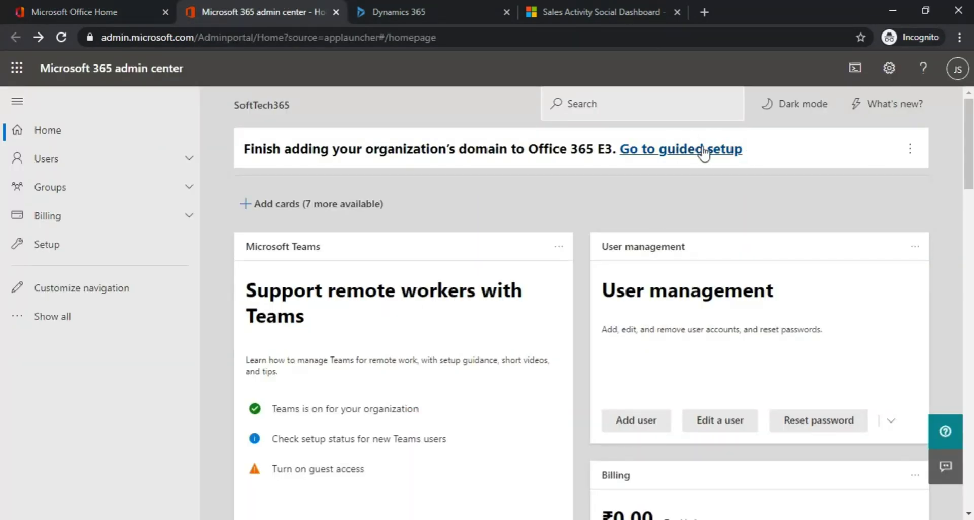